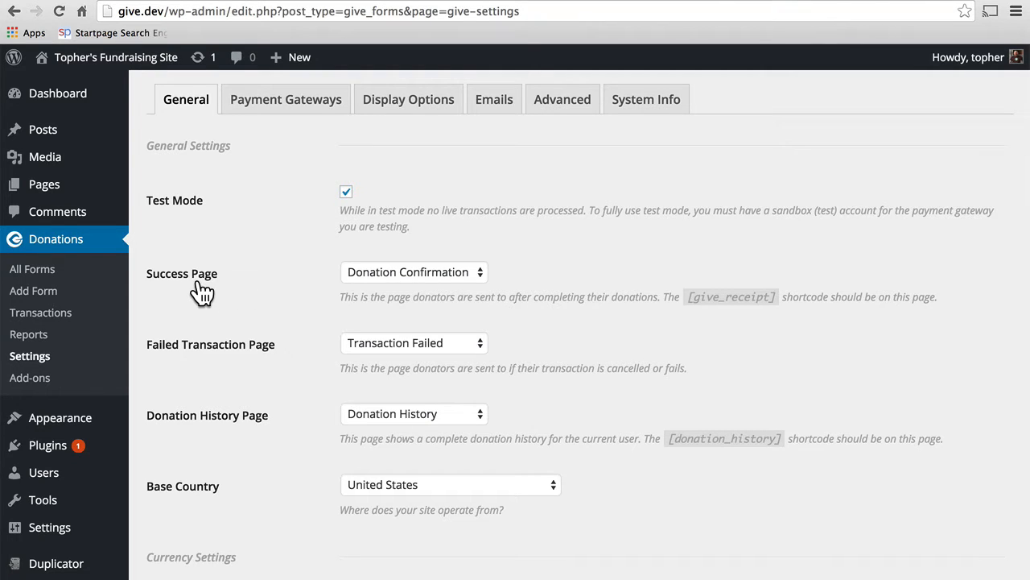
- Review the site's list of pages, return to the general donation settings and check the page choices for Success Page
click(40, 194)
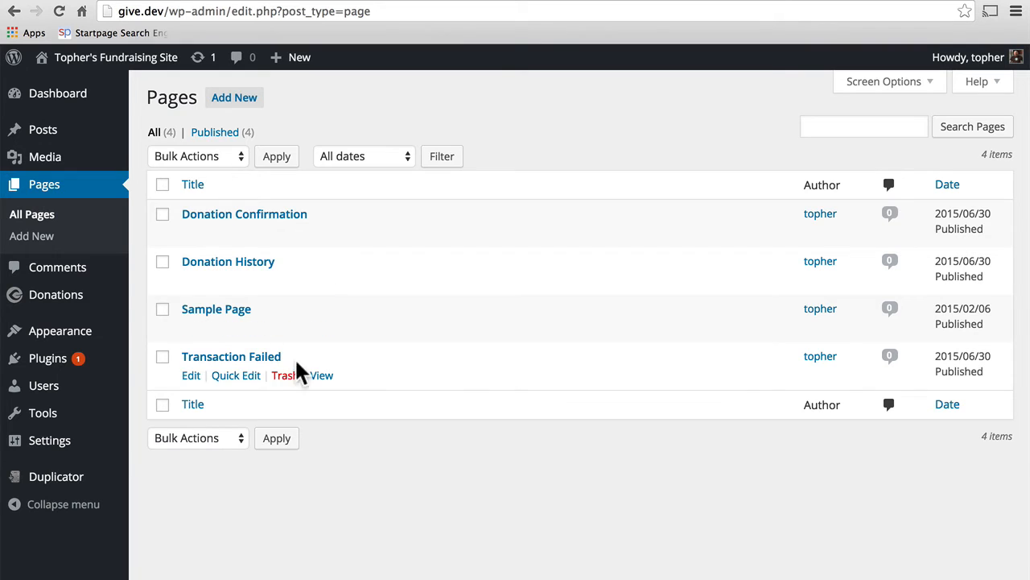
click(14, 11)
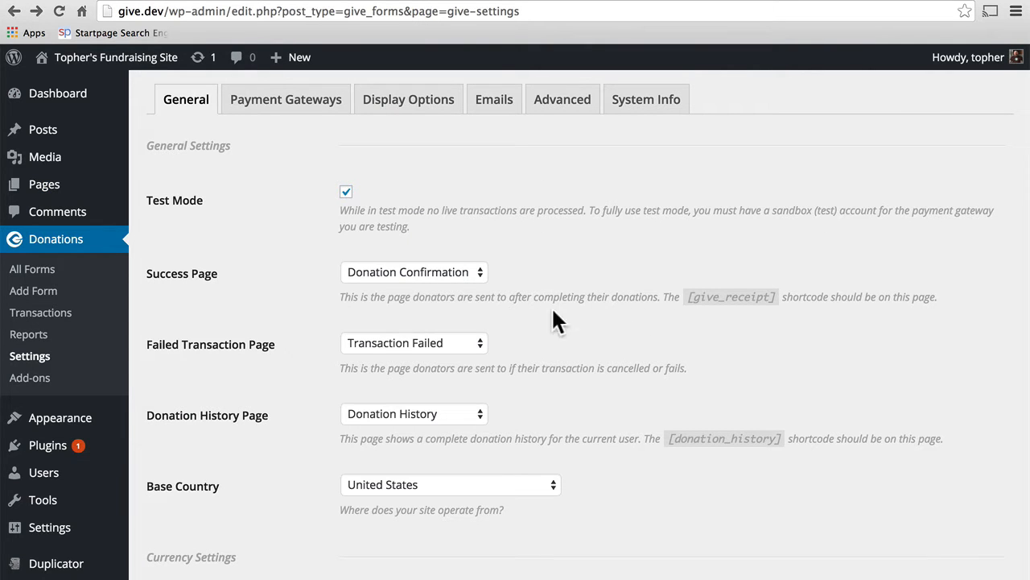
click(480, 275)
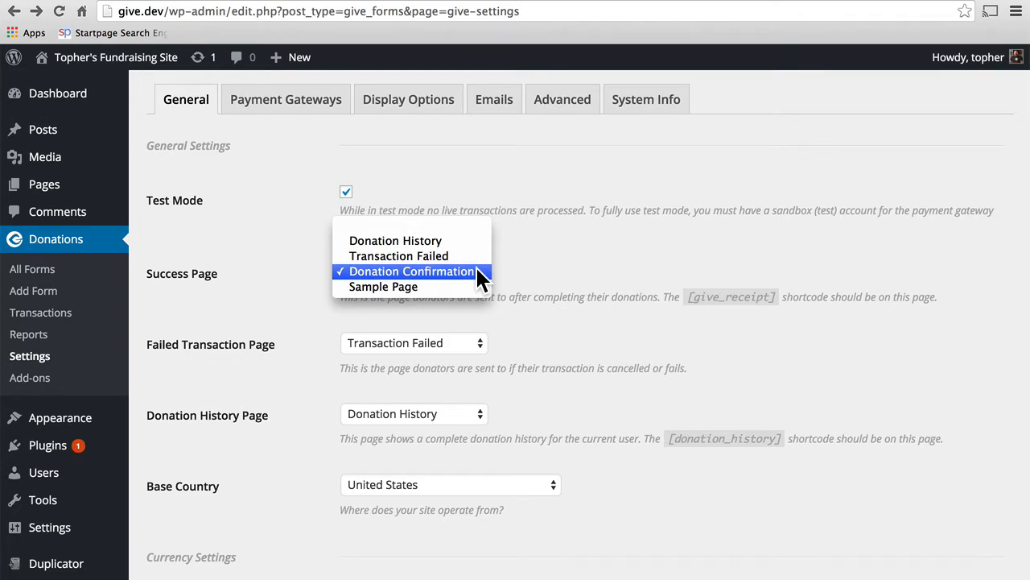
click(477, 270)
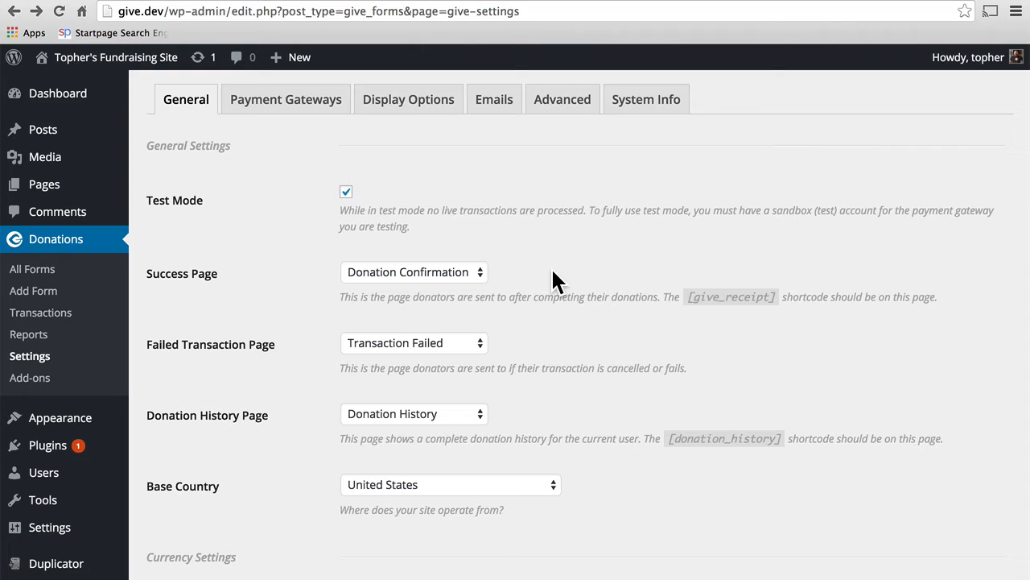
- Examine the base country and currency settings, including the currency position options, in the general donation settings
scroll(552, 271, down, 3)
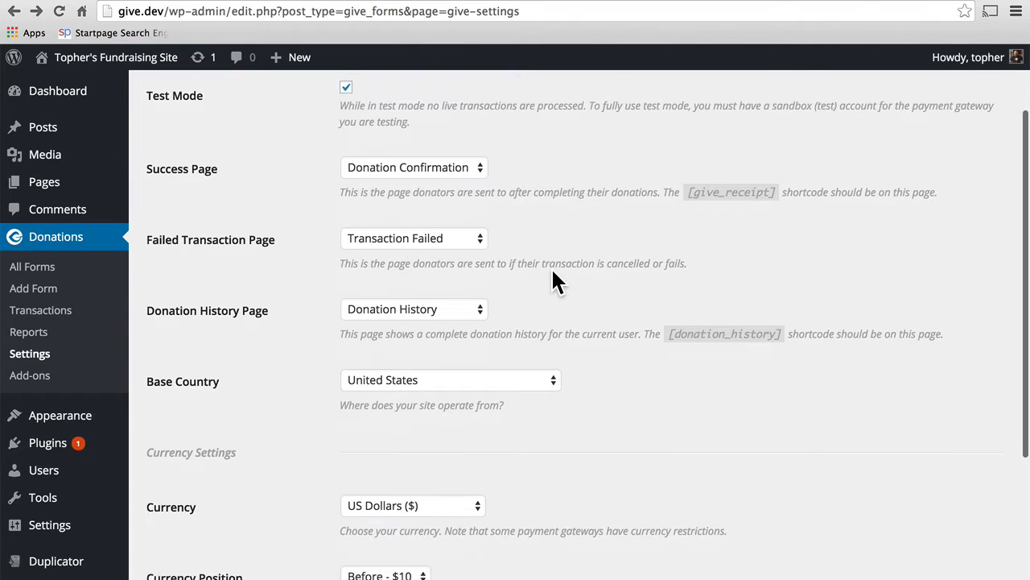
click(547, 366)
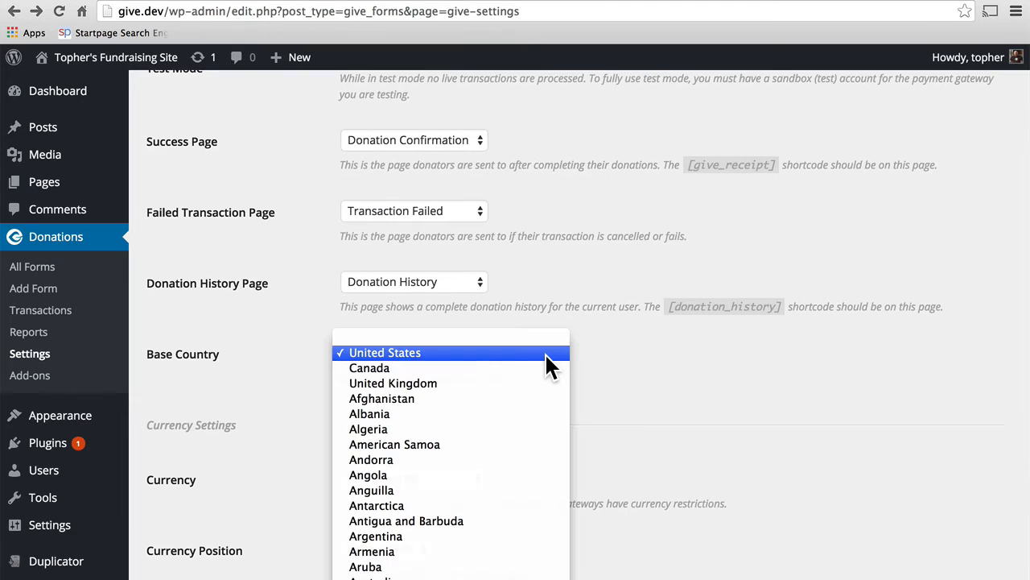
click(544, 353)
scroll(601, 423, down, 4)
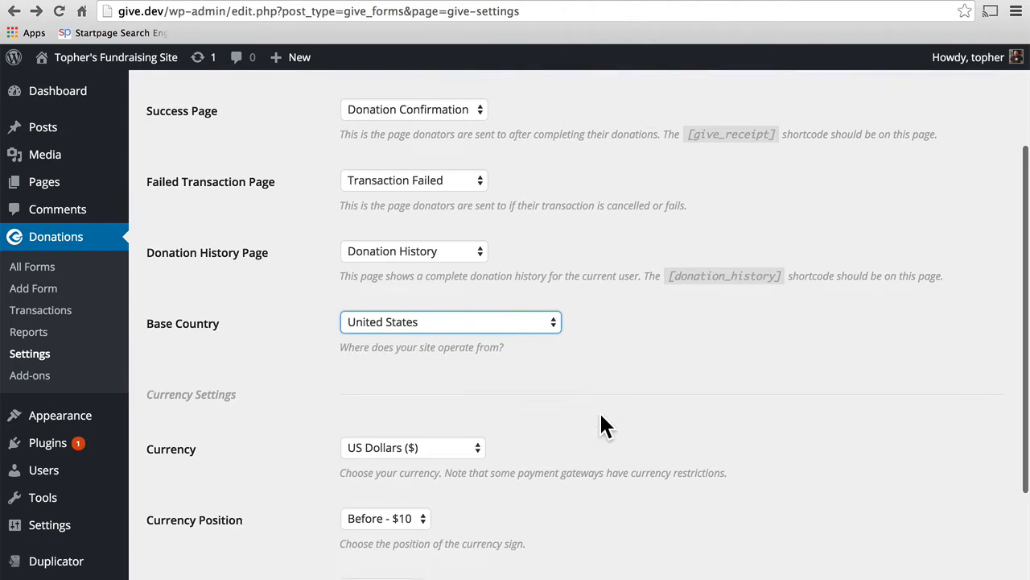
scroll(602, 419, down, 1)
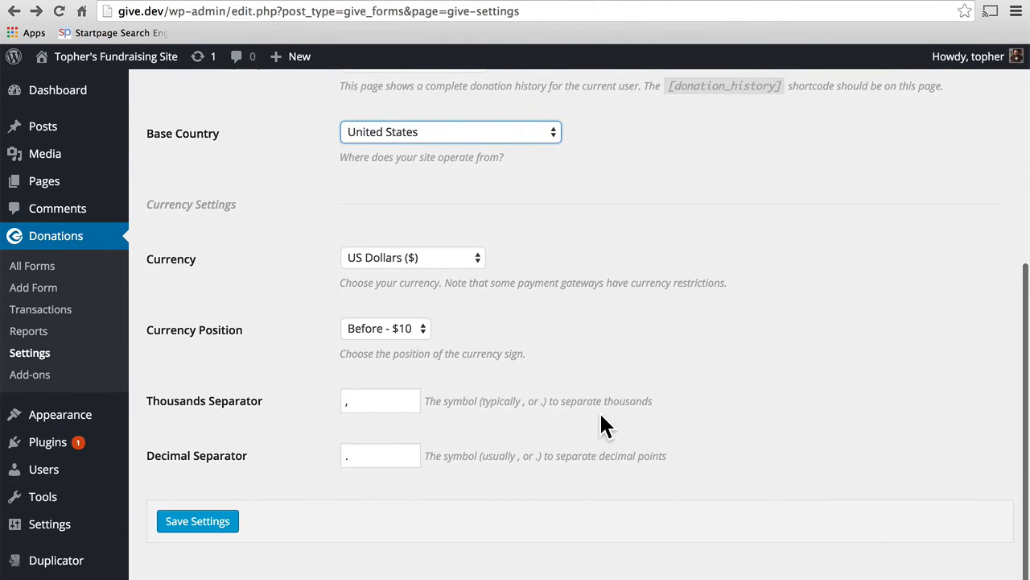
click(421, 325)
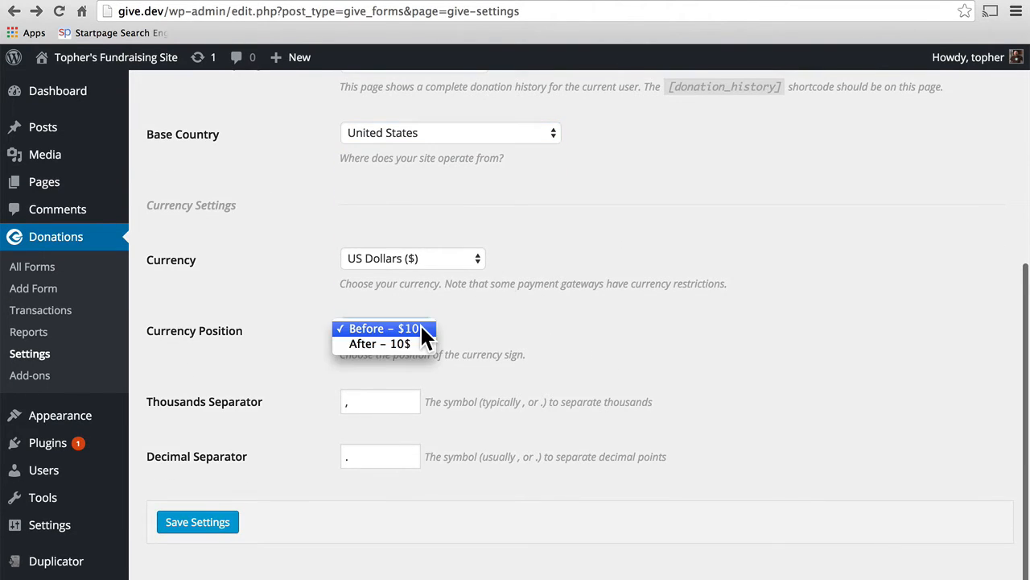
click(536, 319)
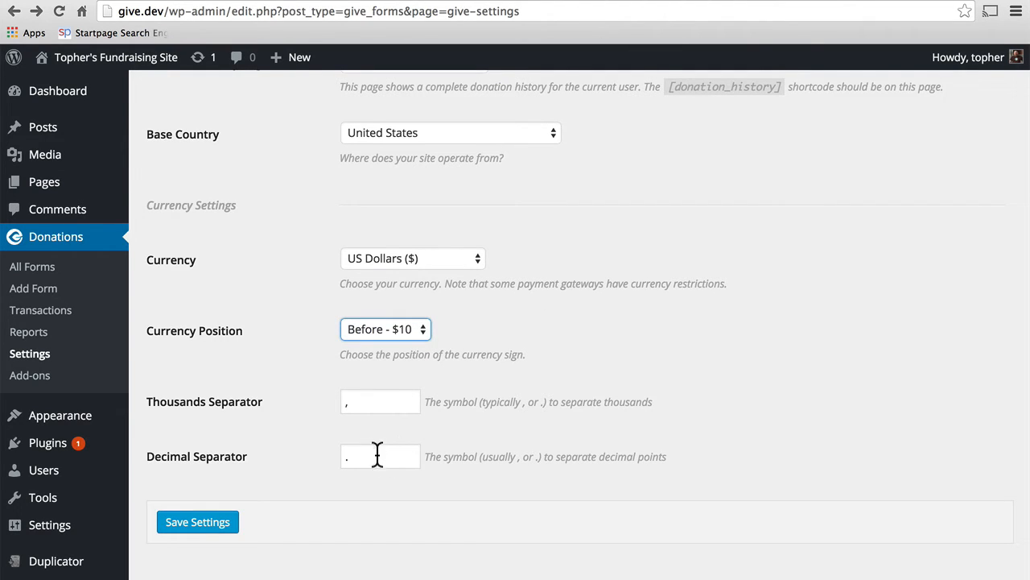
scroll(685, 266, up, 5)
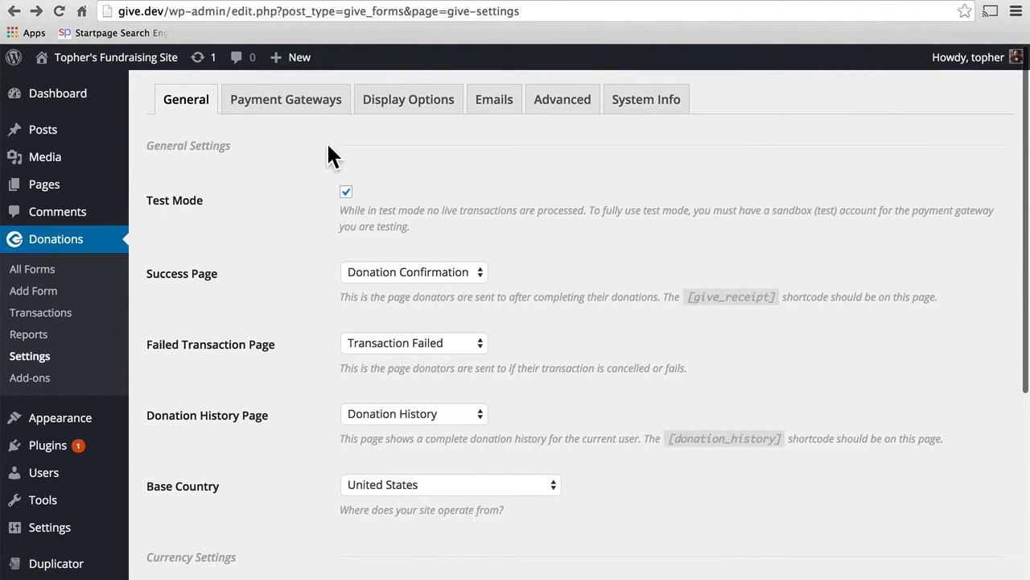
- Enable the PayPal Standard gateway in the payment gateway settings and check the choices for the default gateway
click(277, 100)
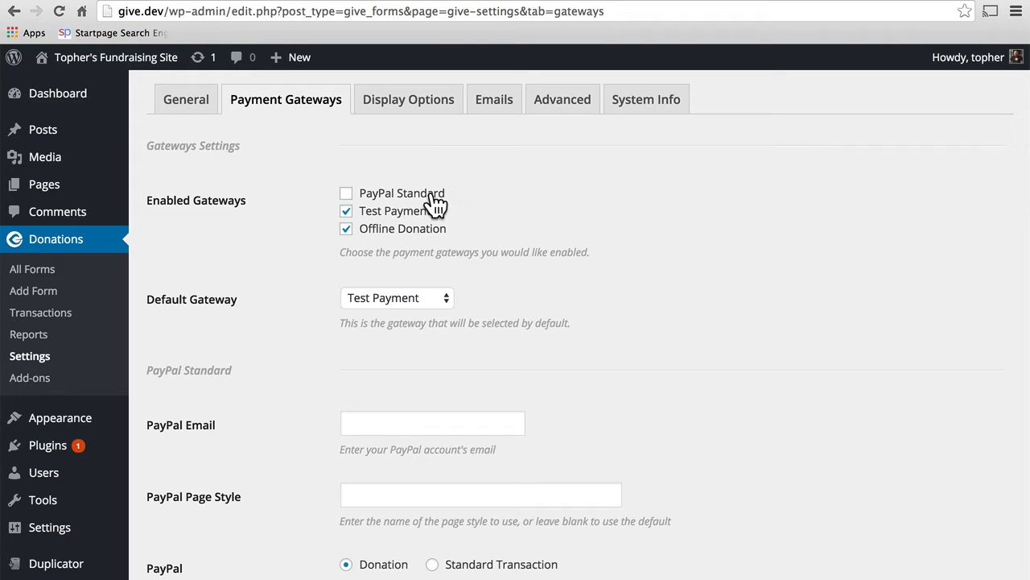
click(431, 196)
scroll(574, 198, down, 1)
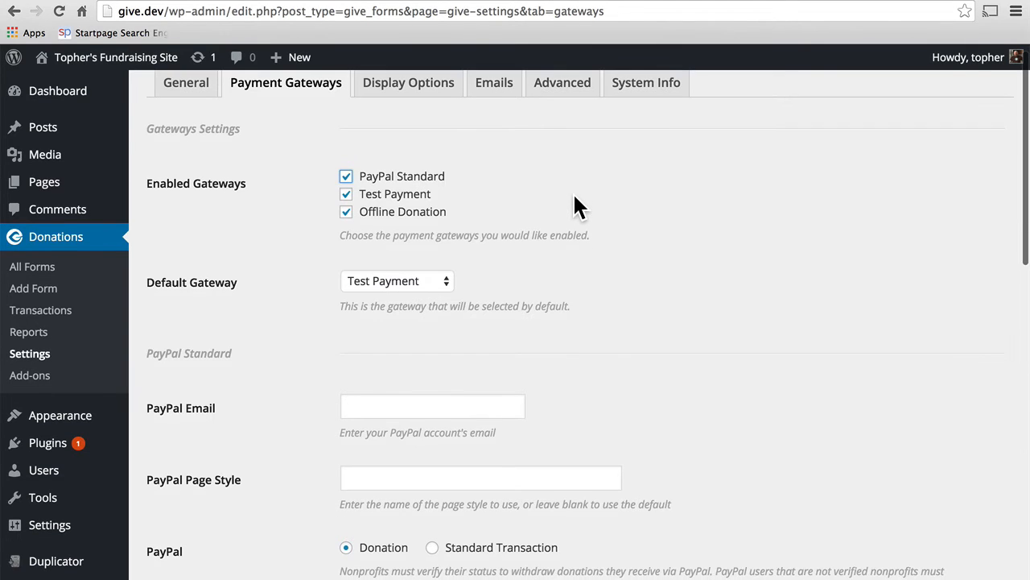
click(441, 282)
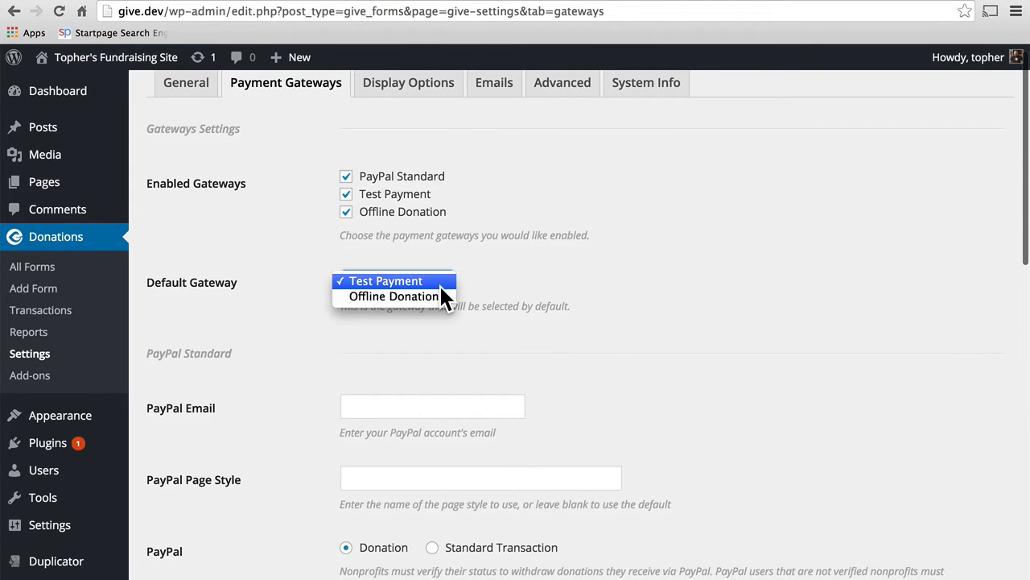
click(470, 179)
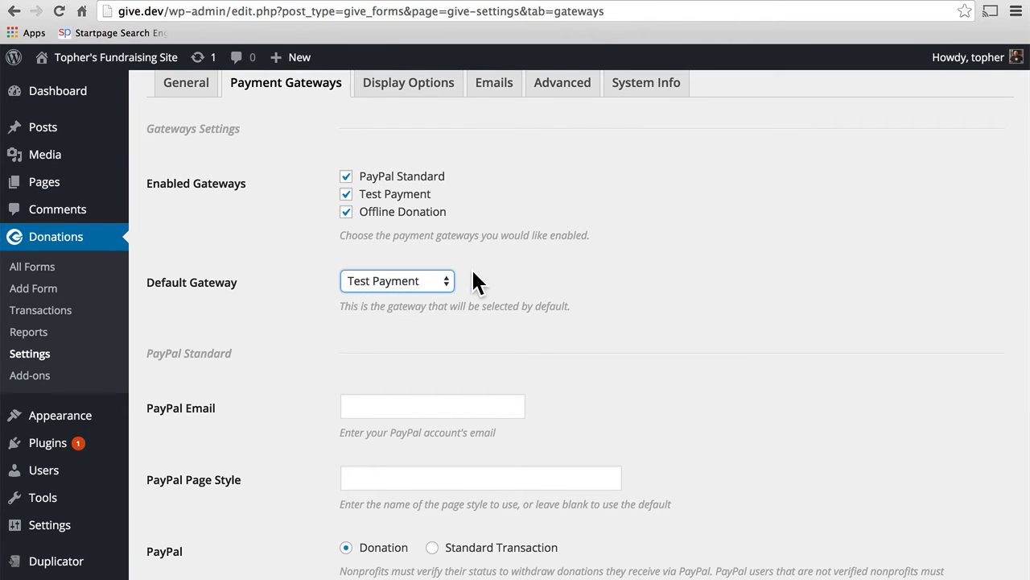
- Read the PayPal Standard settings, especially the explanation of the Donation and Standard Transaction types
scroll(527, 277, down, 4)
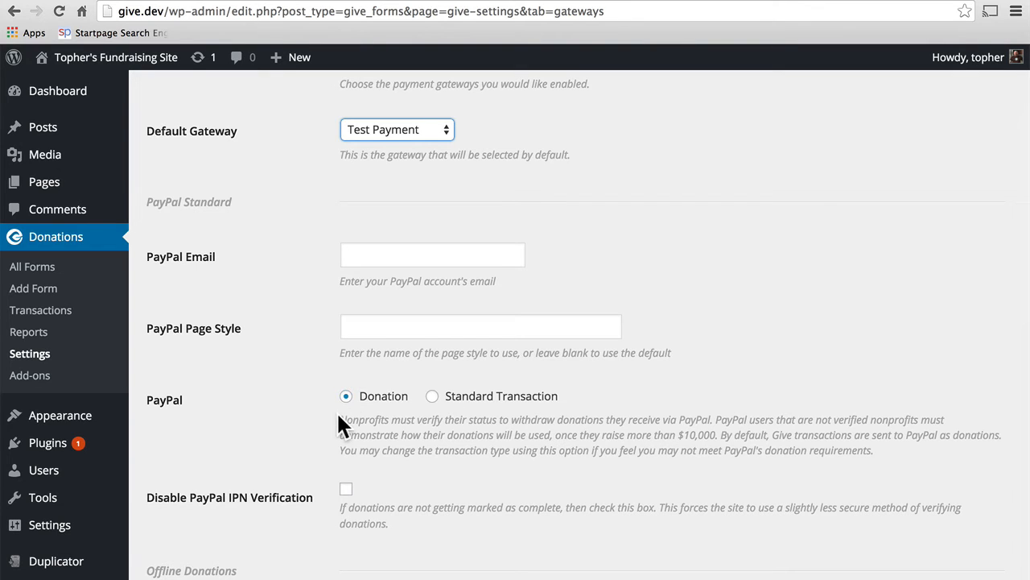
drag(338, 419, 892, 463)
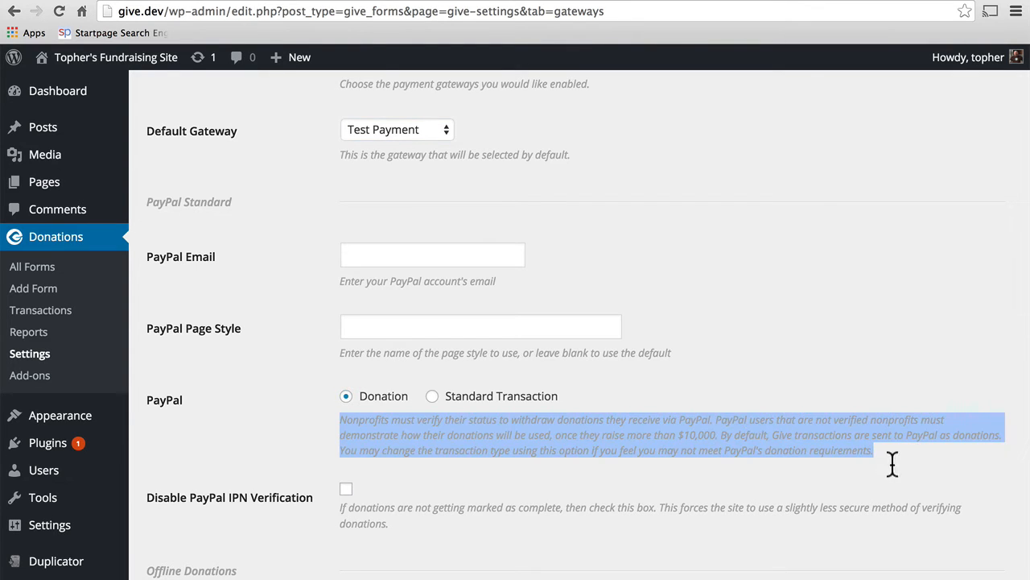
click(889, 447)
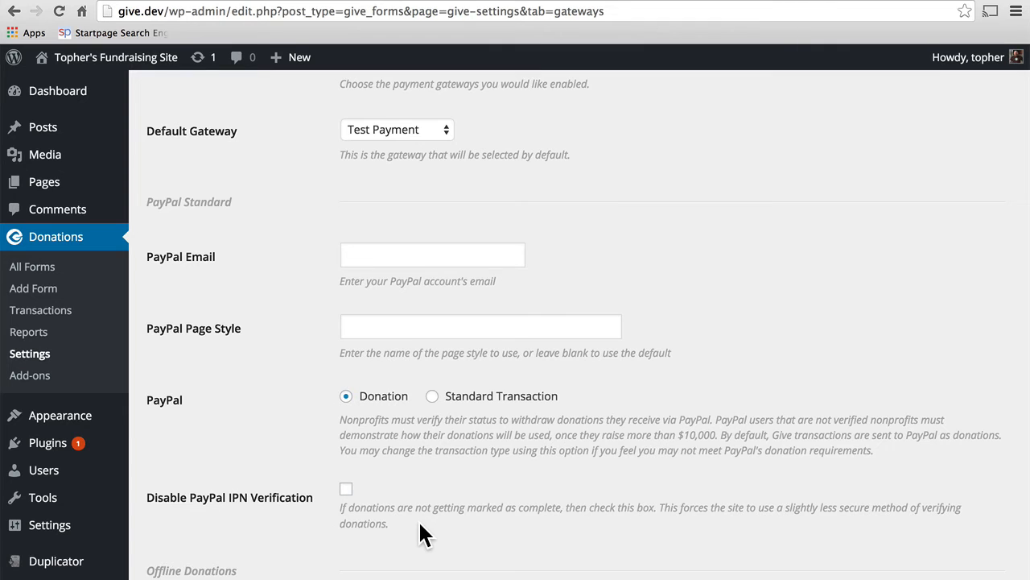
- Examine the offline donation settings, including the donation instructions, the email subject and the emailed instructions
scroll(419, 524, down, 5)
scroll(420, 523, up, 5)
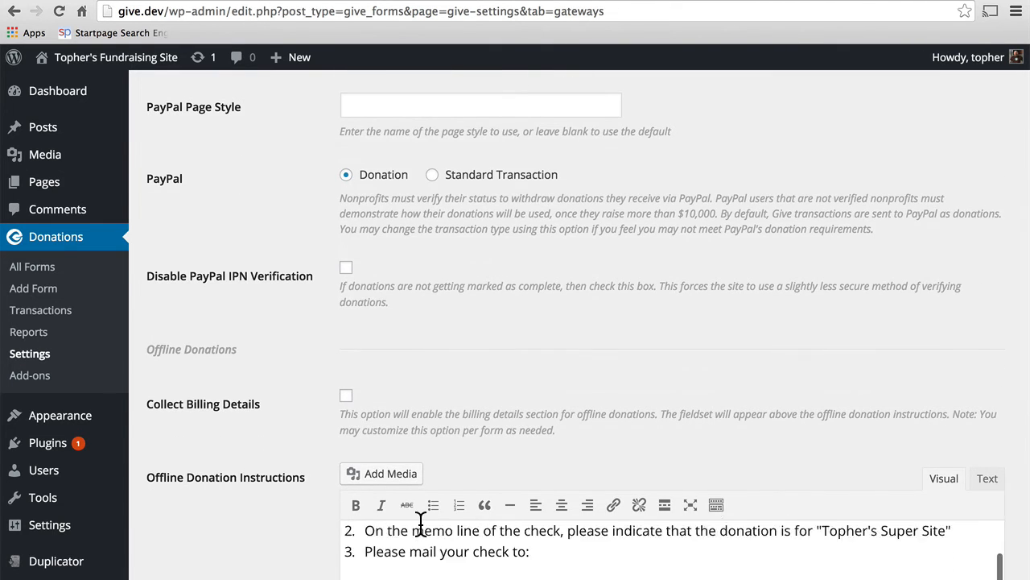
scroll(294, 498, down, 4)
scroll(295, 500, down, 5)
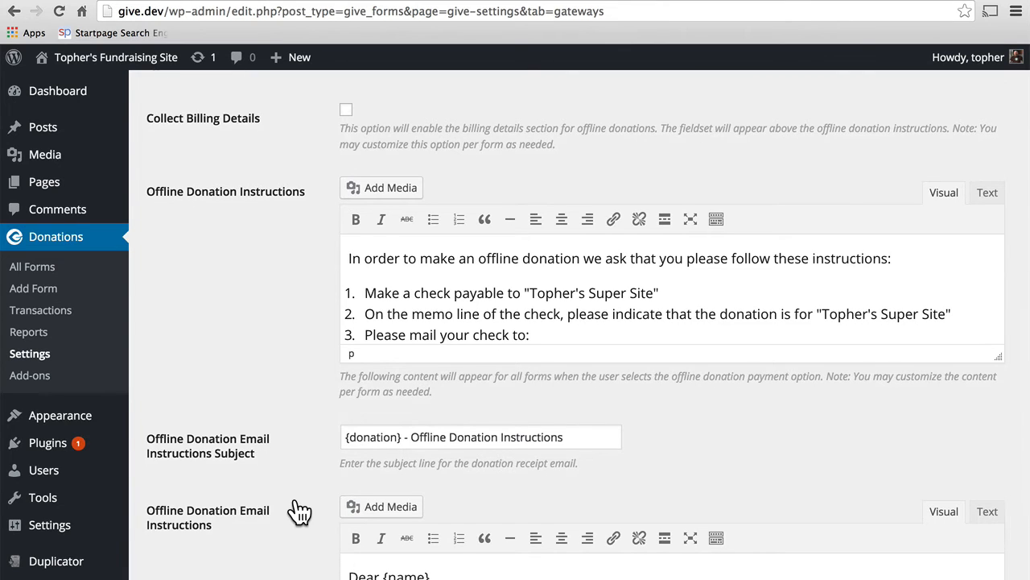
scroll(313, 255, down, 1)
scroll(513, 287, down, 5)
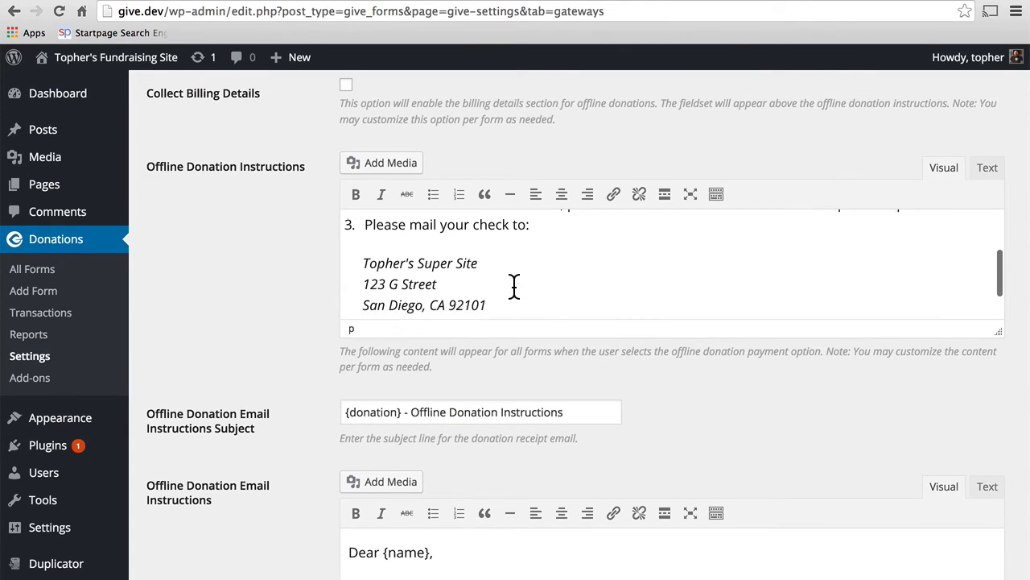
scroll(513, 284, down, 2)
scroll(513, 290, down, 3)
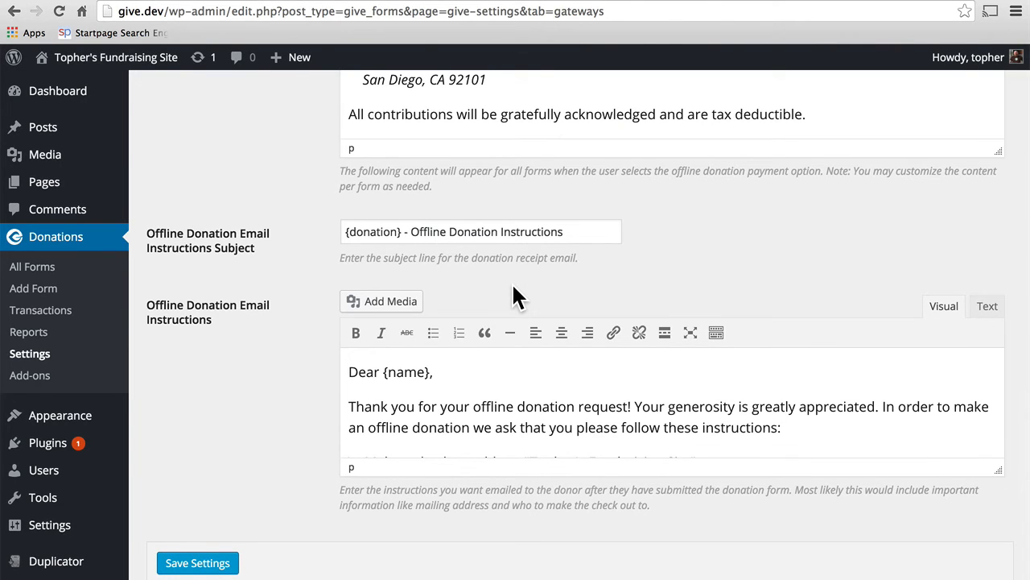
- Examine the display options for CSS, the welcome screen, form post types and form taxonomies
scroll(513, 296, up, 10)
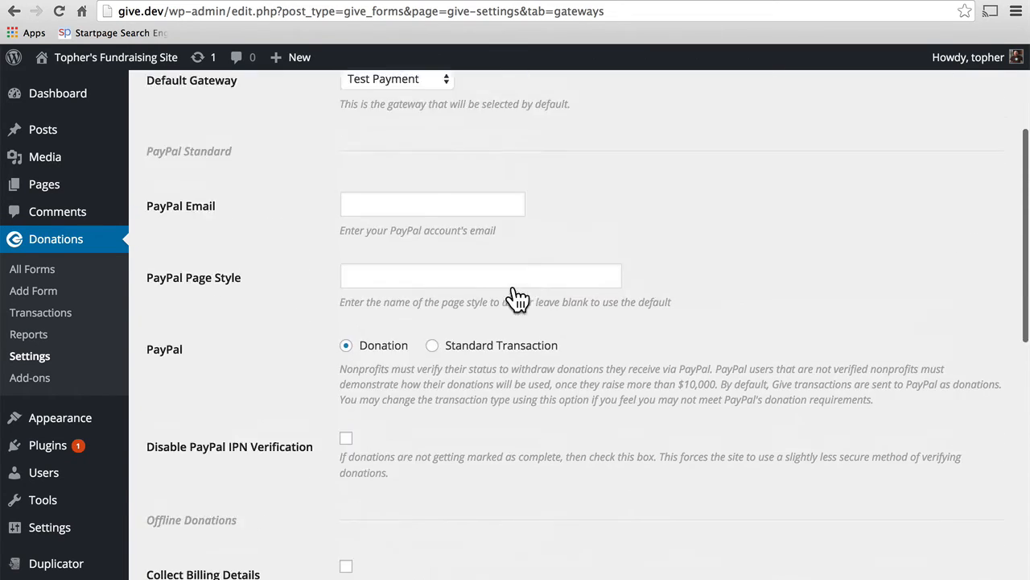
scroll(515, 295, up, 3)
click(414, 113)
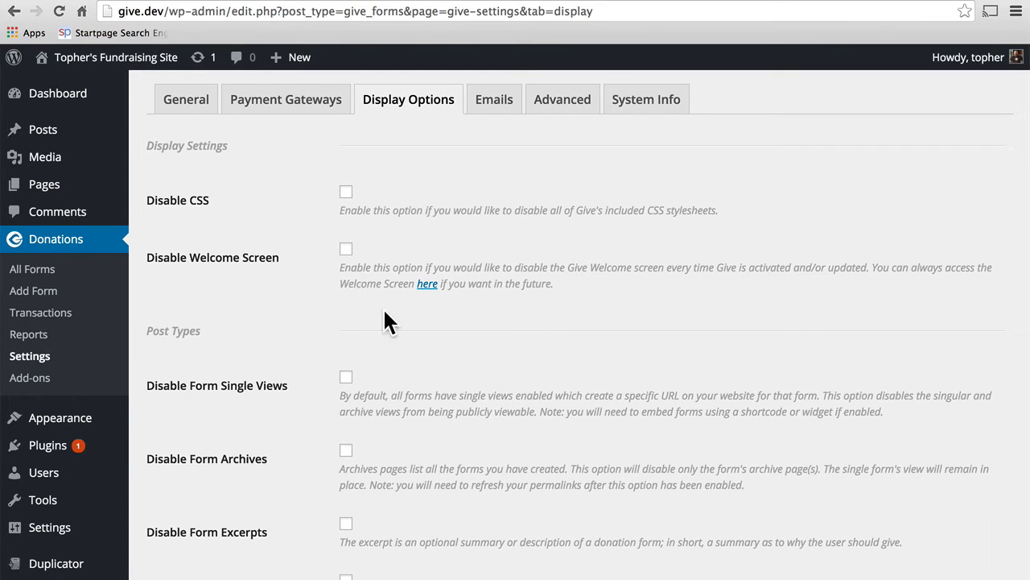
scroll(506, 322, down, 3)
scroll(509, 338, down, 1)
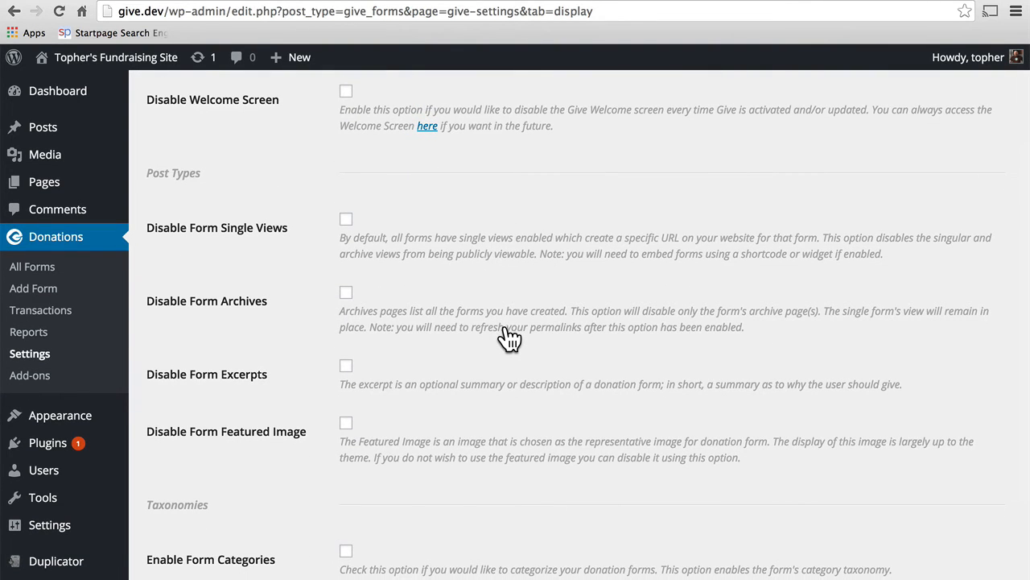
scroll(508, 338, down, 3)
scroll(505, 326, up, 2)
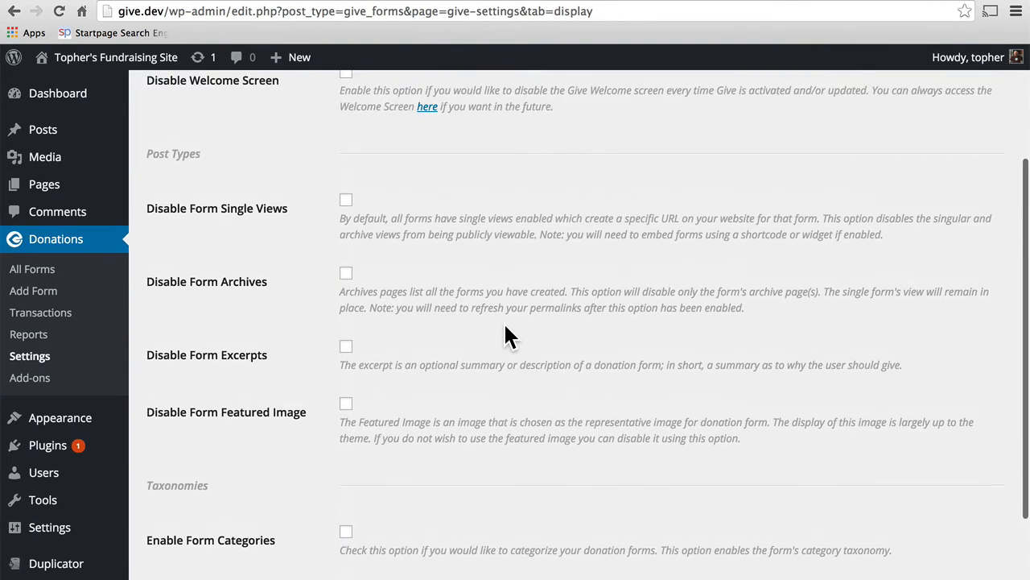
scroll(505, 326, down, 2)
scroll(507, 333, up, 1)
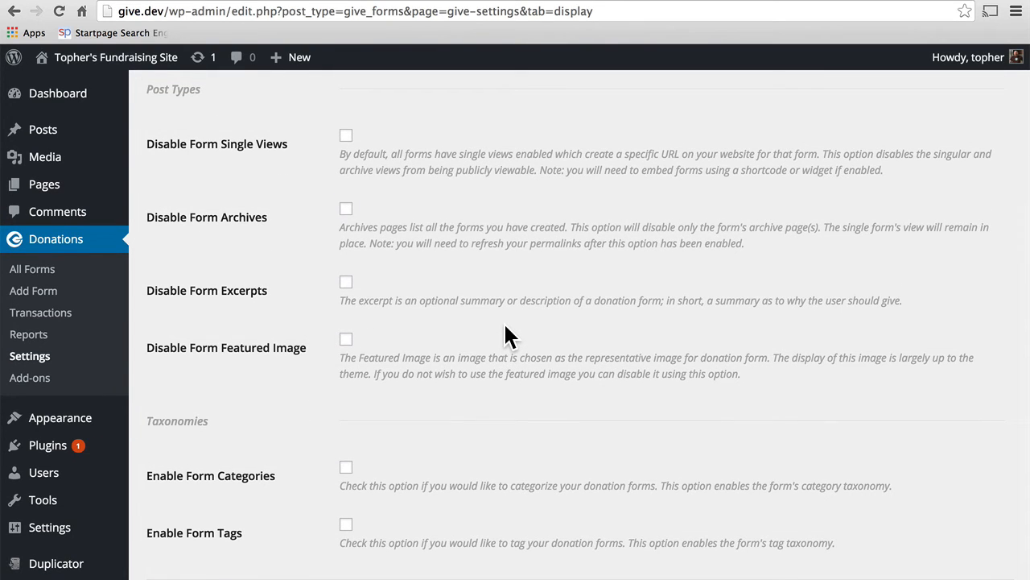
- Open the email settings for donations
scroll(505, 336, up, 5)
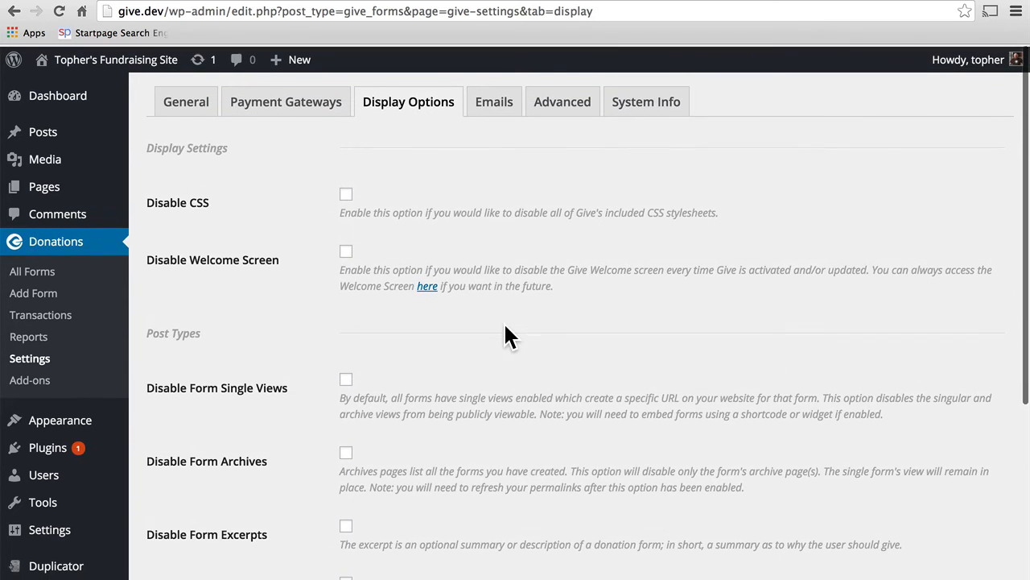
click(492, 104)
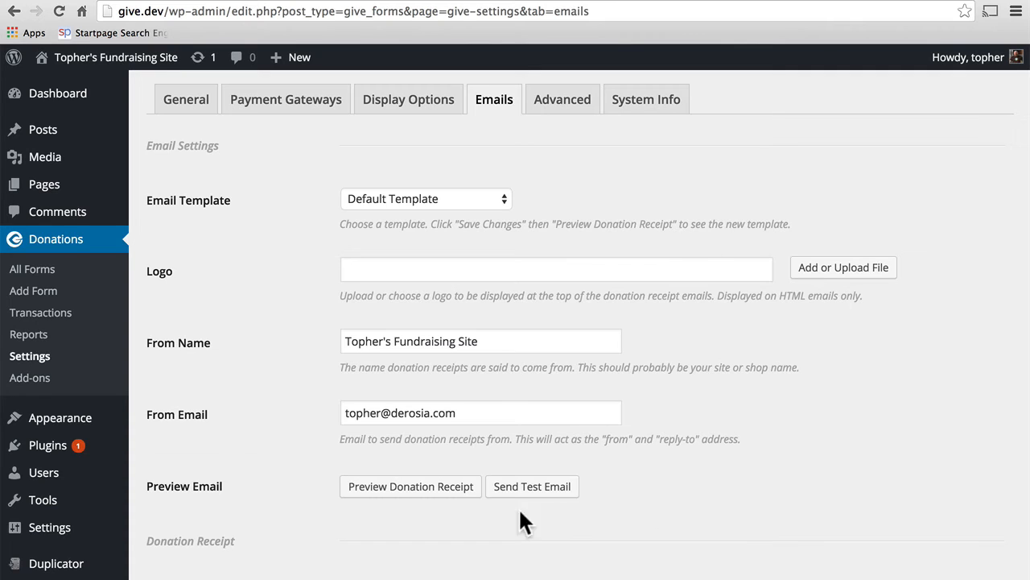
- Try the "No template, plain text only" email template and switch back to Default Template
click(341, 198)
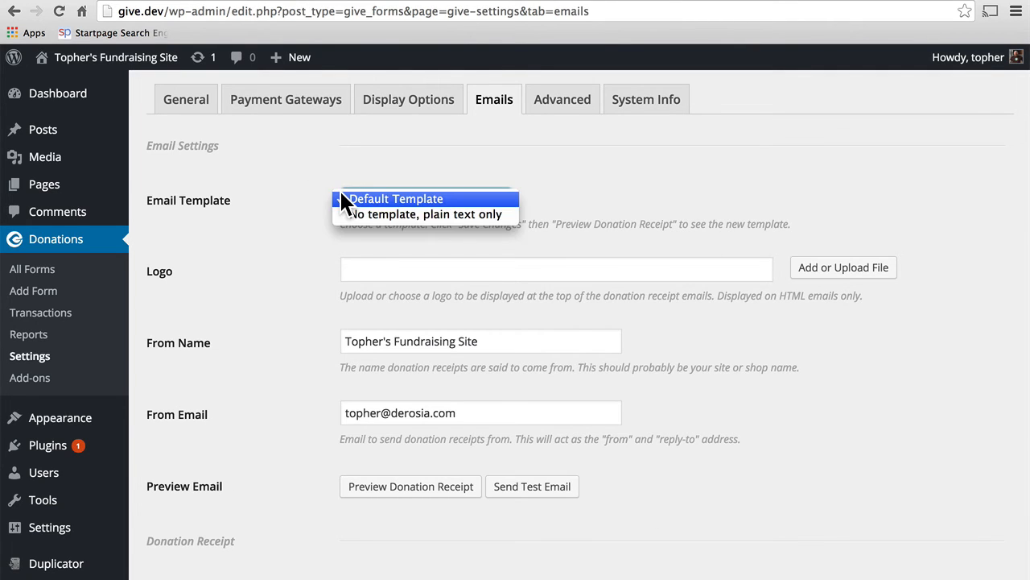
click(347, 215)
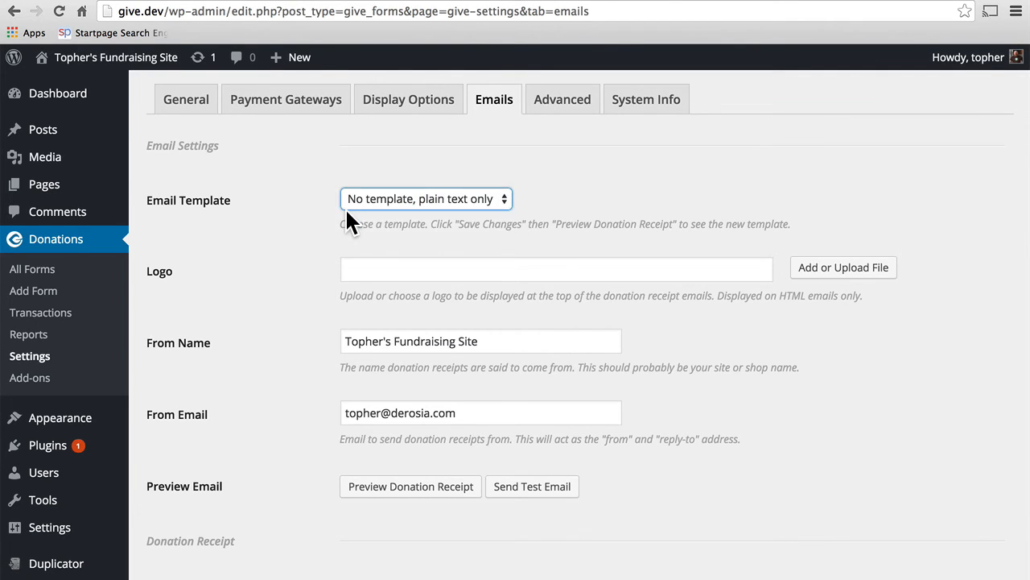
click(409, 199)
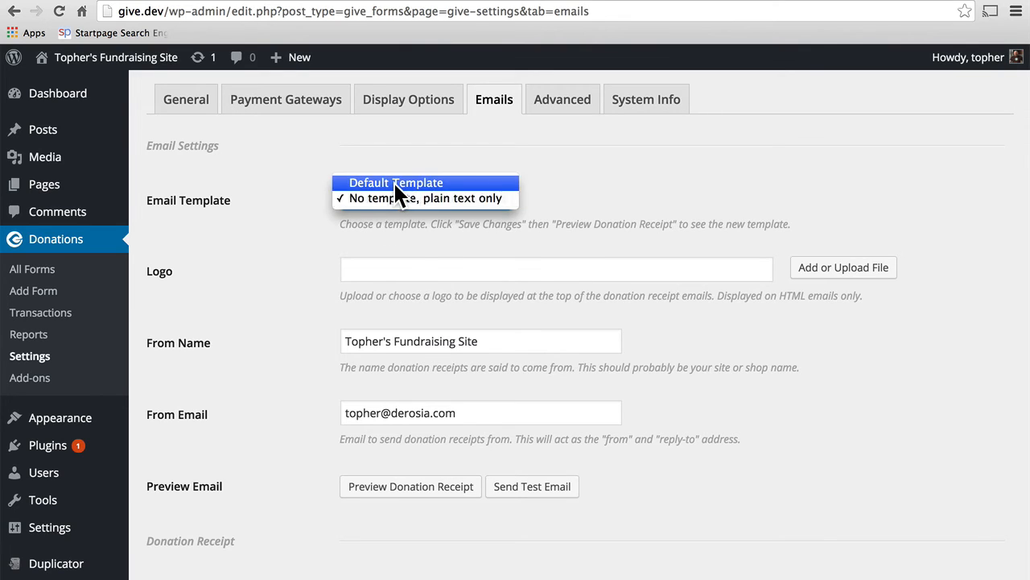
click(399, 184)
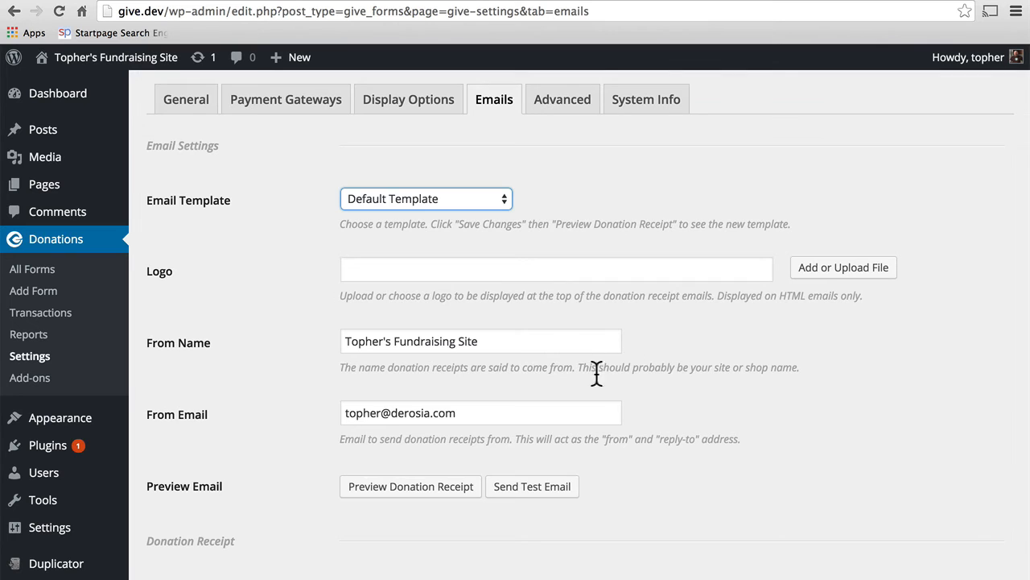
- Examine the donation receipt email settings, including the subject, the message body with its receipt link, and the available template tags
scroll(559, 410, down, 5)
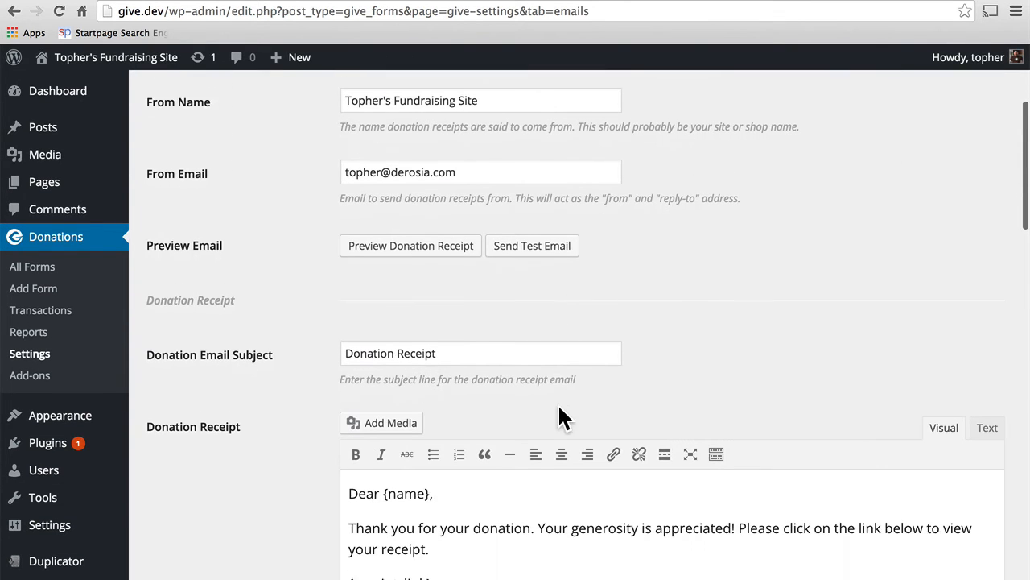
scroll(558, 411, down, 4)
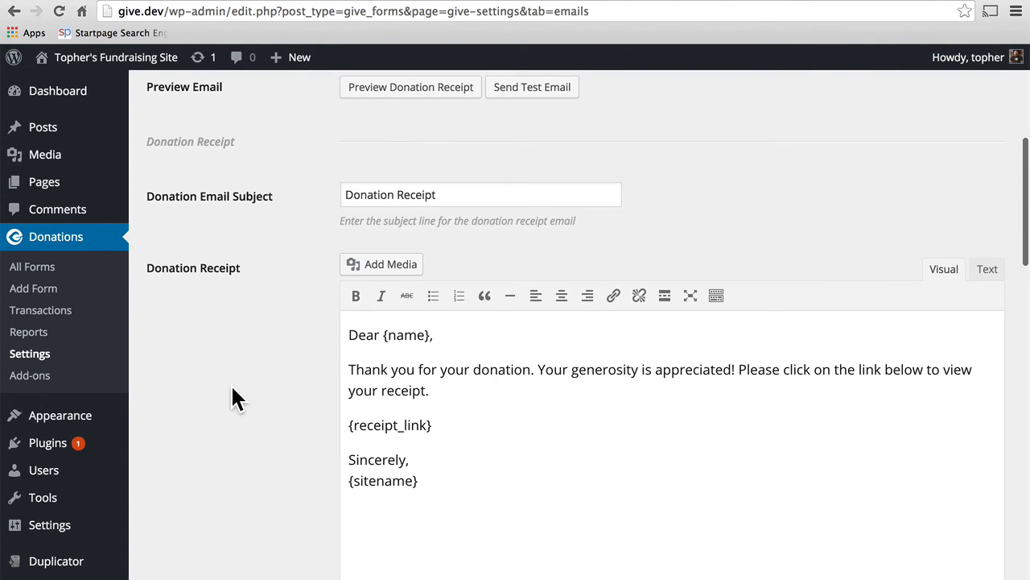
scroll(232, 398, down, 3)
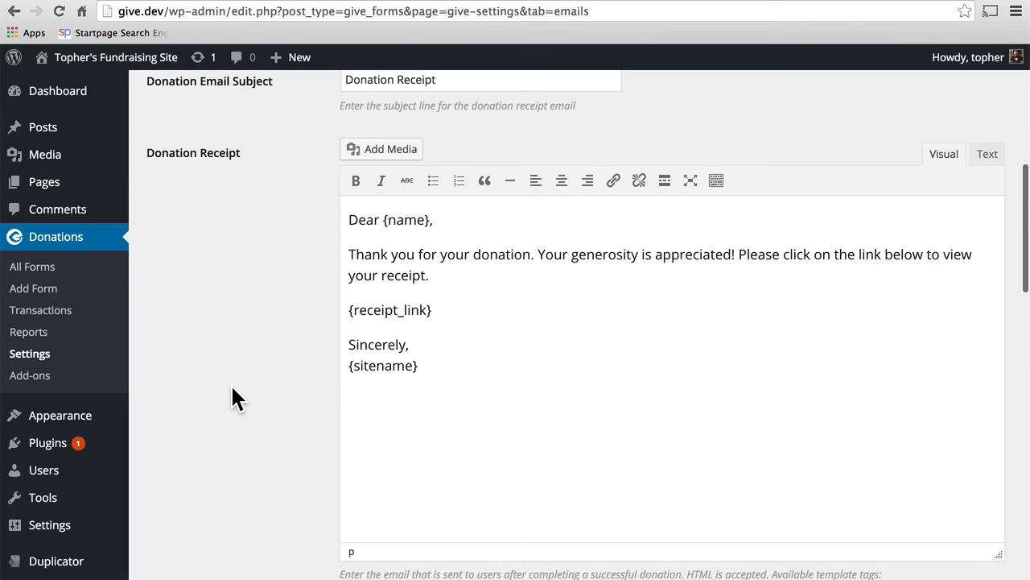
triple_click(528, 310)
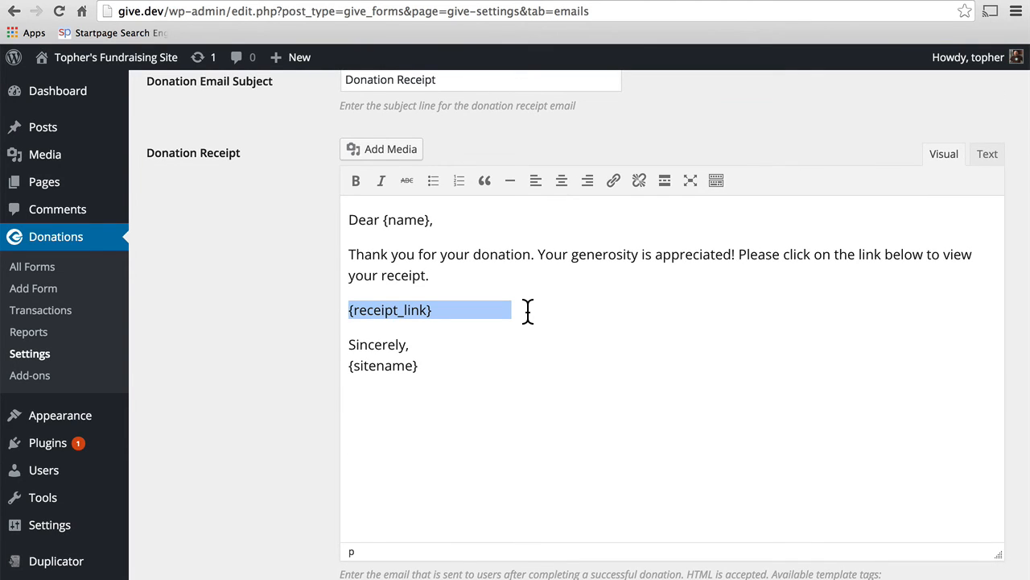
scroll(528, 311, down, 6)
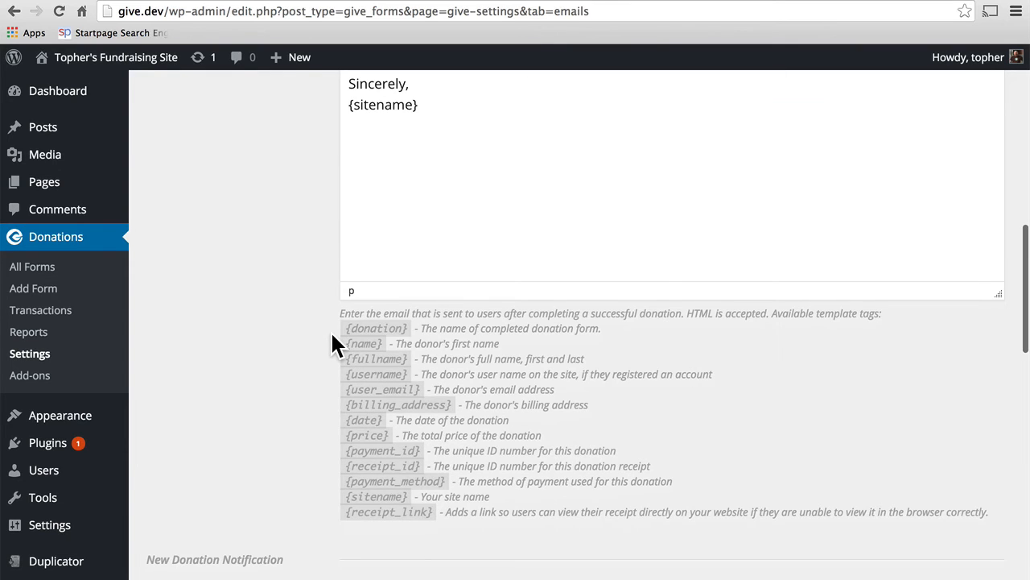
scroll(330, 330, up, 4)
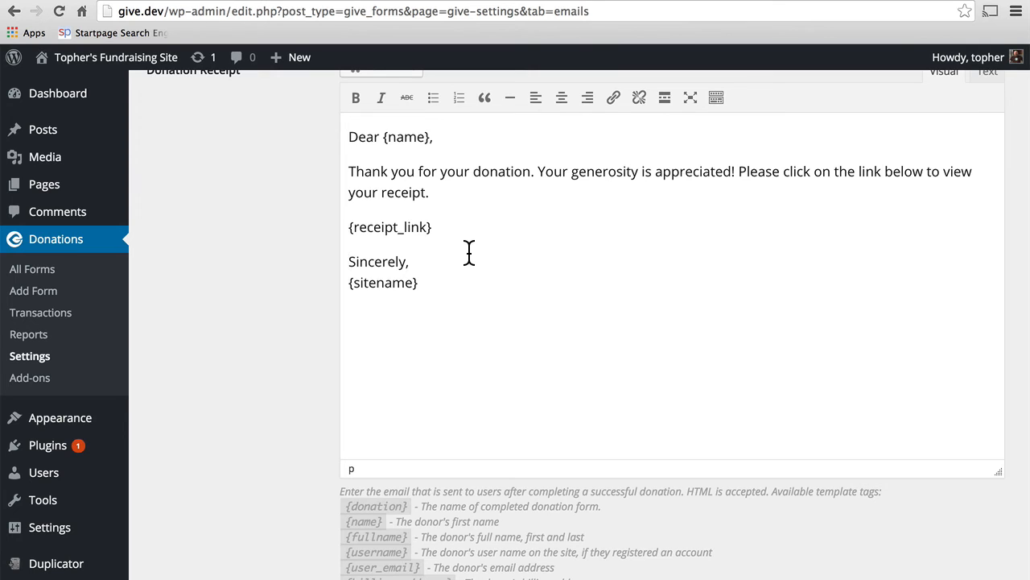
scroll(460, 235, down, 6)
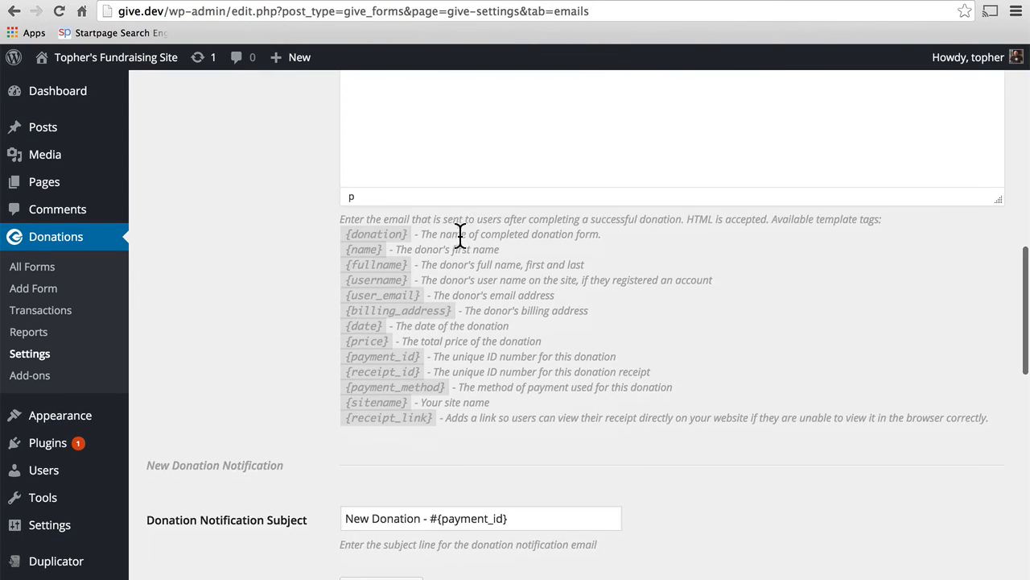
- Examine the new donation notification settings, including the subject, message, recipient email addresses and the option to disable admin notifications
scroll(459, 235, down, 6)
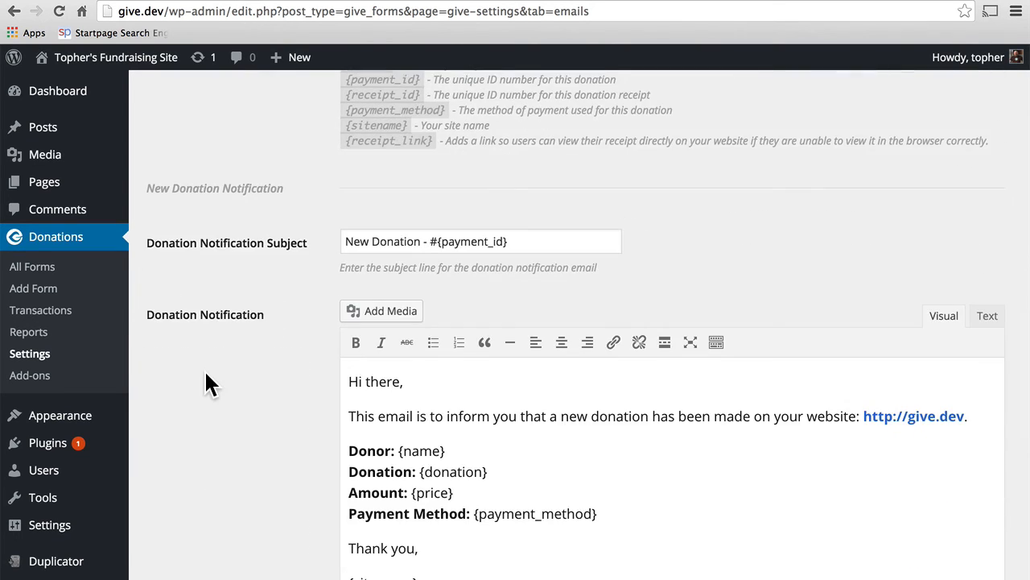
scroll(206, 375, down, 15)
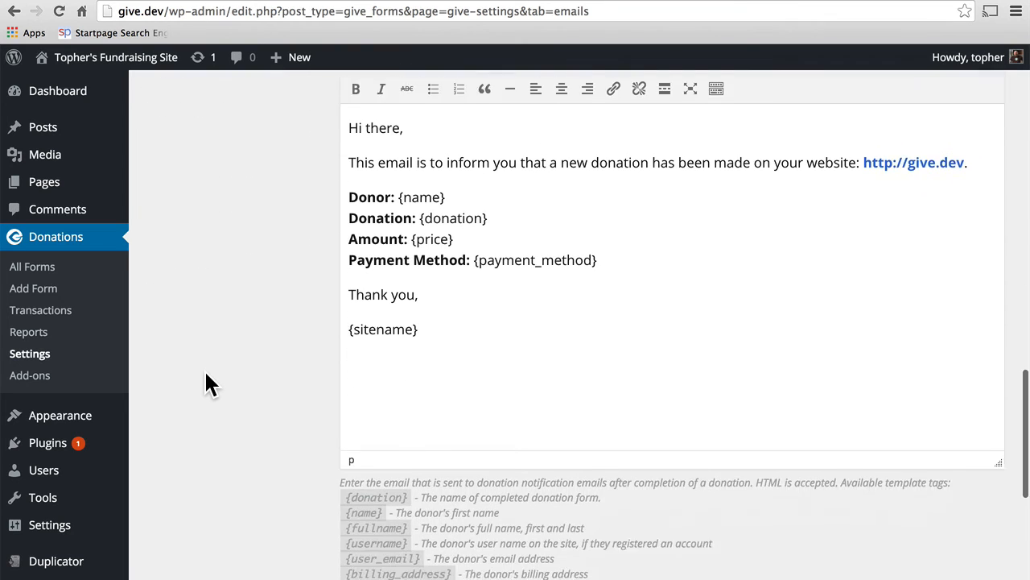
scroll(205, 373, down, 3)
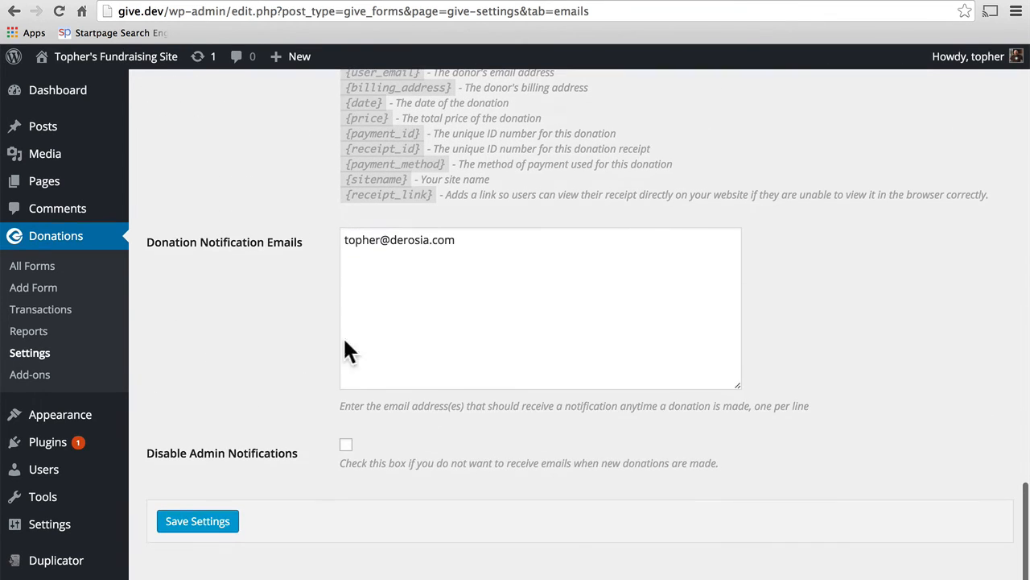
click(532, 301)
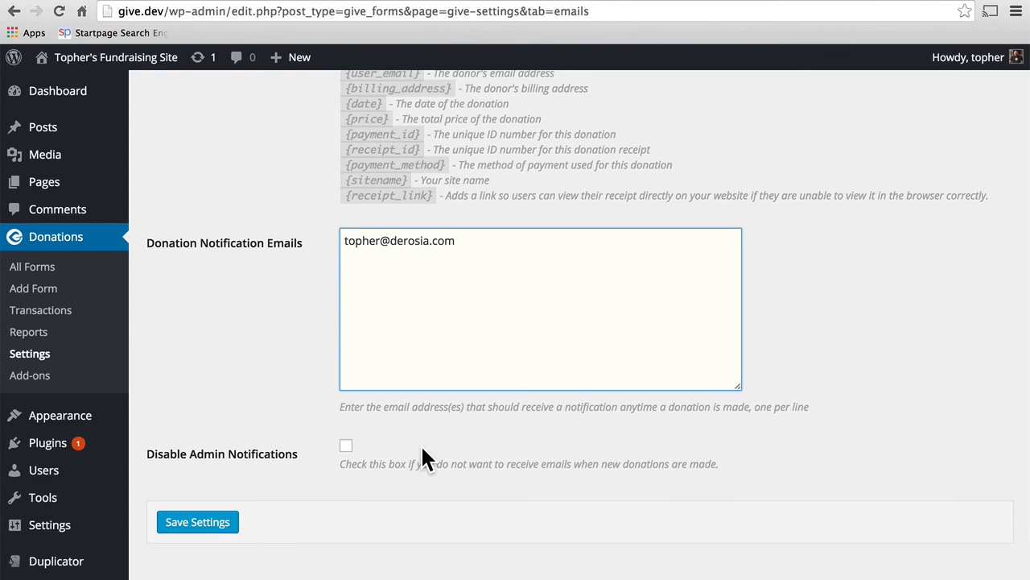
- Open the advanced settings and examine the session lifetime choices, data removal on uninstall and the the_content filter option
scroll(422, 451, up, 20)
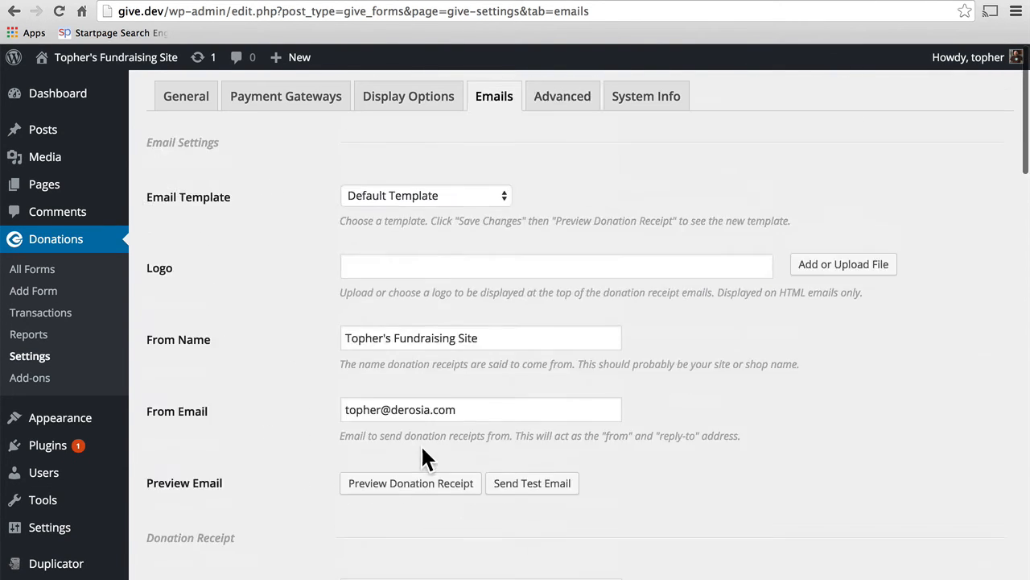
click(562, 96)
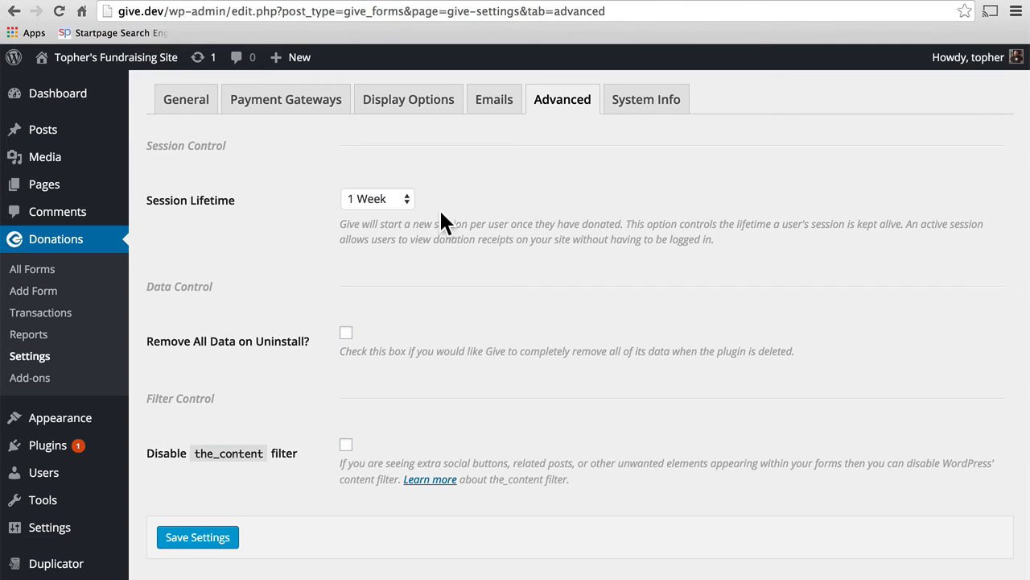
click(405, 196)
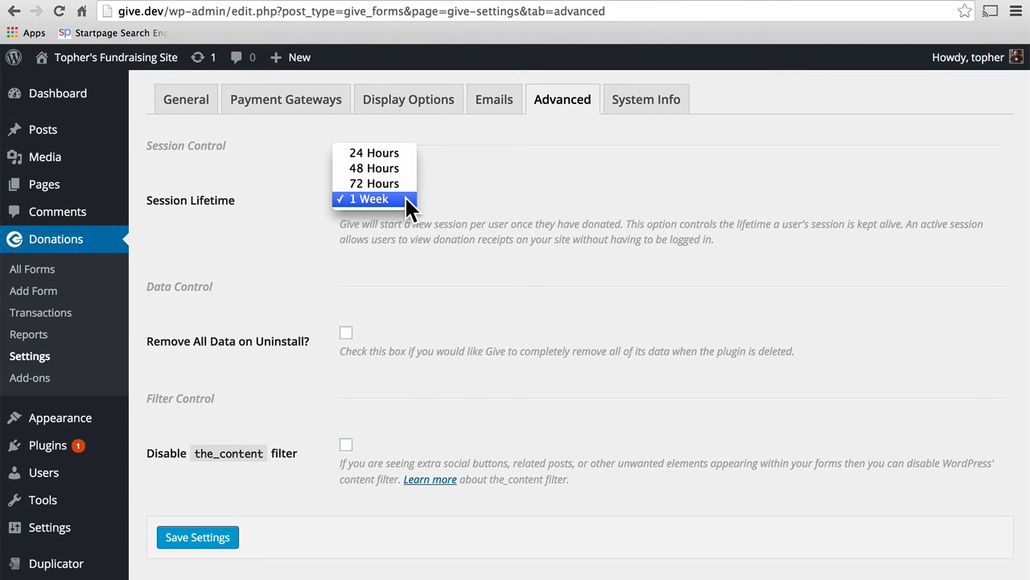
click(494, 185)
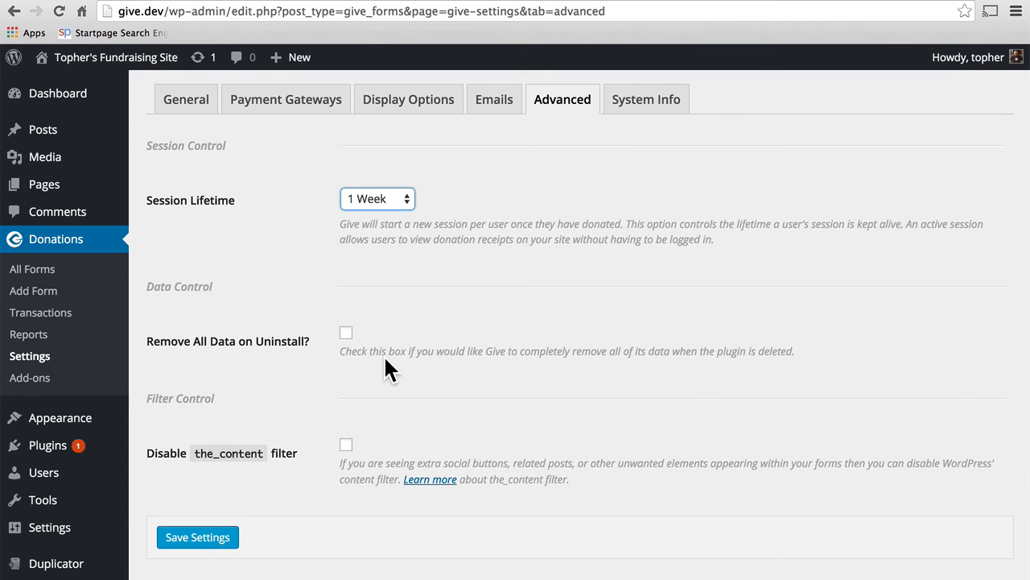
scroll(384, 364, down, 1)
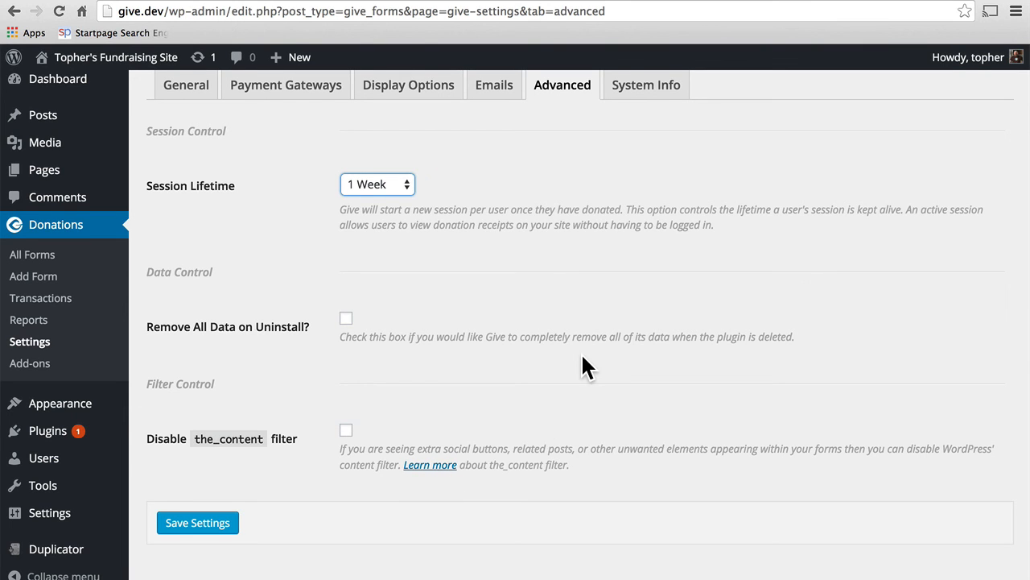
scroll(585, 367, up, 2)
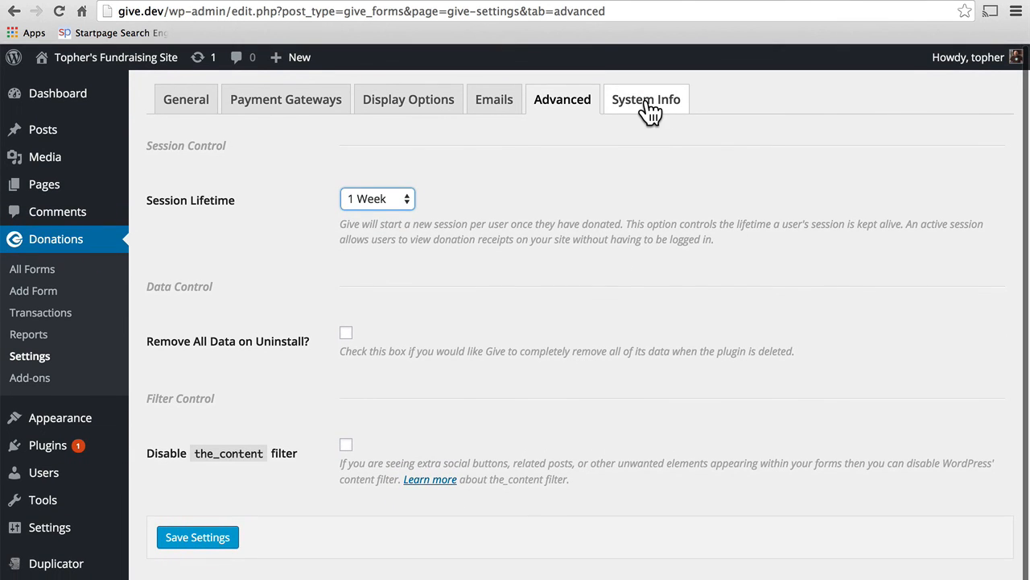
- Open the system information report, review it to its end and download it as a system info file
click(649, 112)
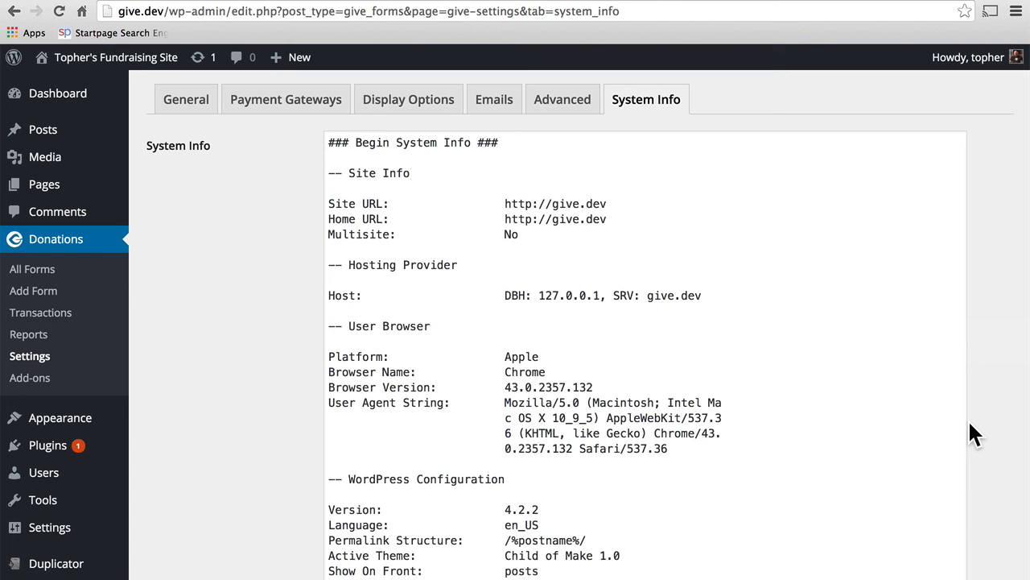
scroll(883, 444, down, 15)
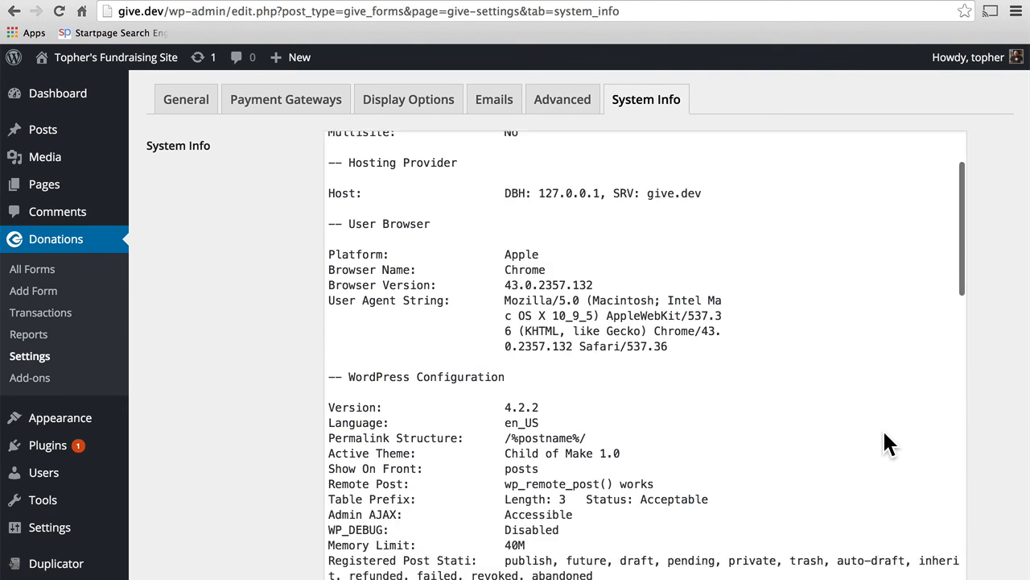
scroll(883, 430, down, 10)
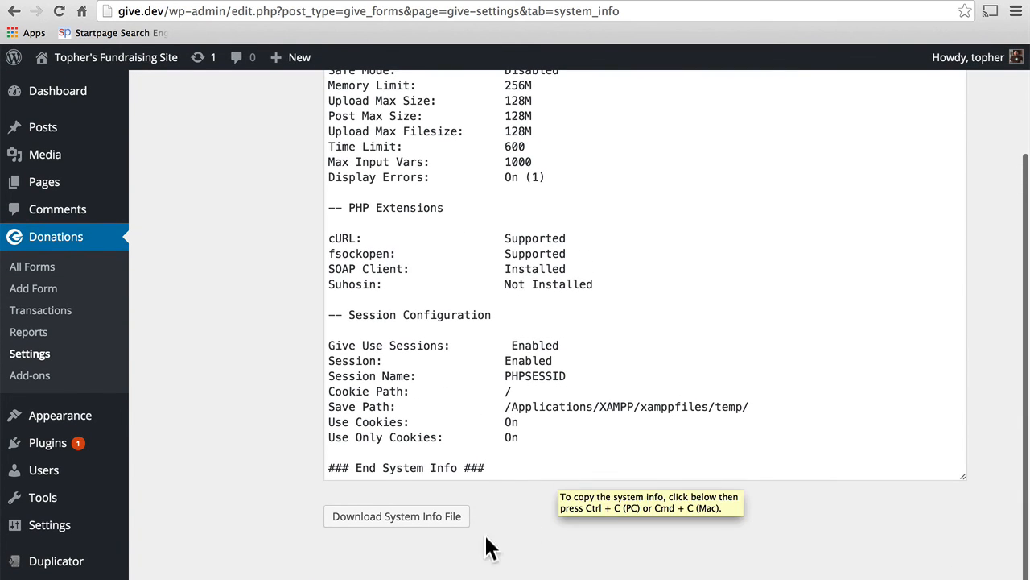
click(406, 519)
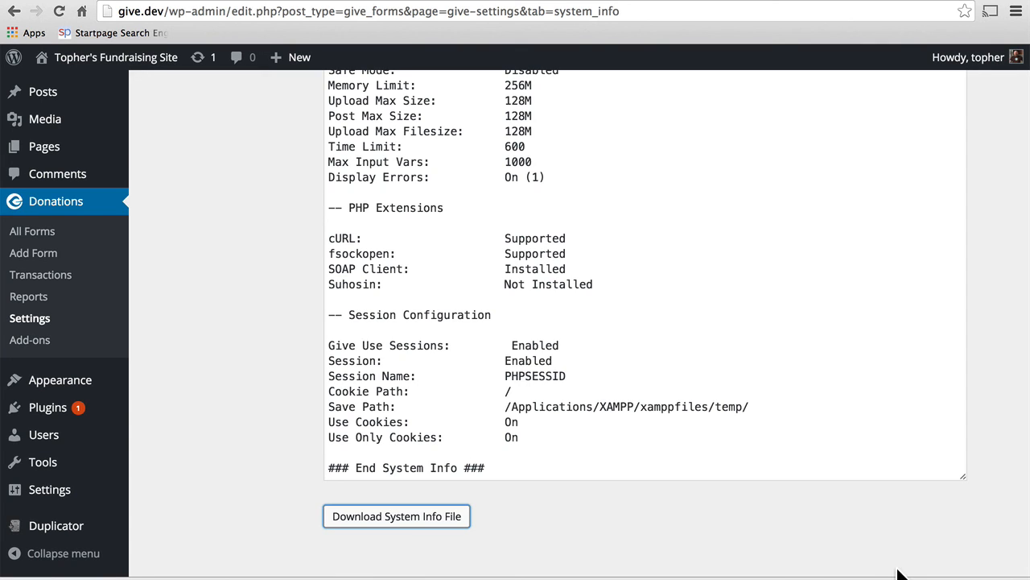
scroll(978, 294, up, 3)
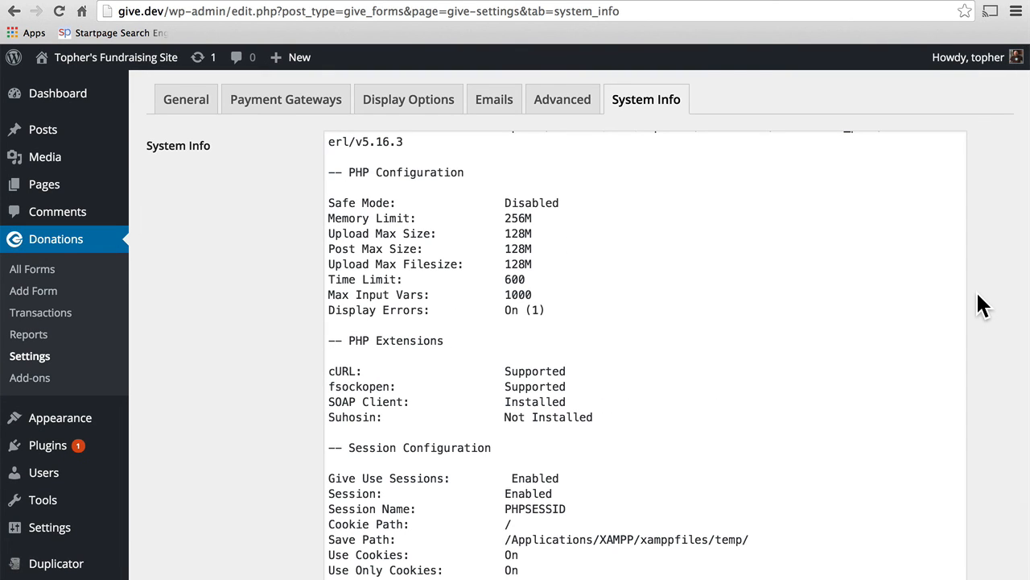